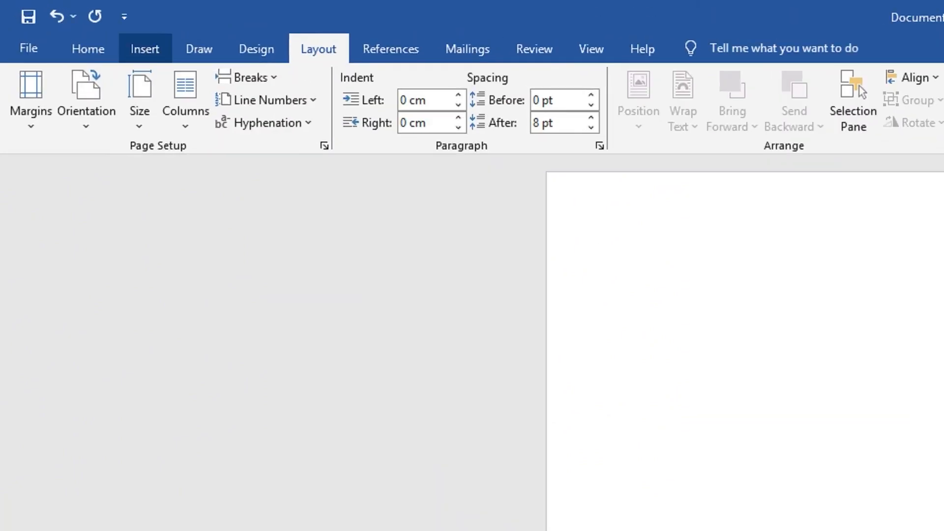
Step: Draw a rectangle about 6.1 cm high and 6 cm wide at the upper-left text margin of the blank page
left_click(72, 24)
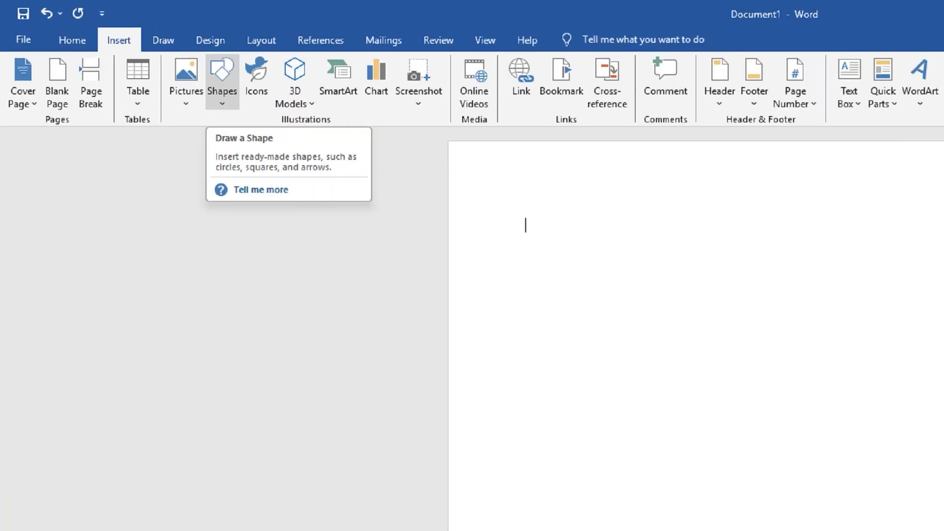
left_click(222, 81)
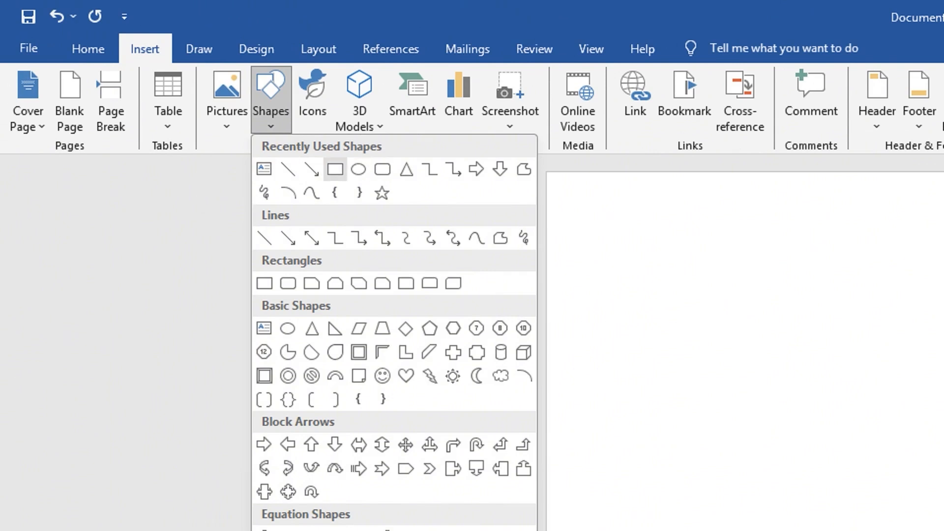
left_click(335, 170)
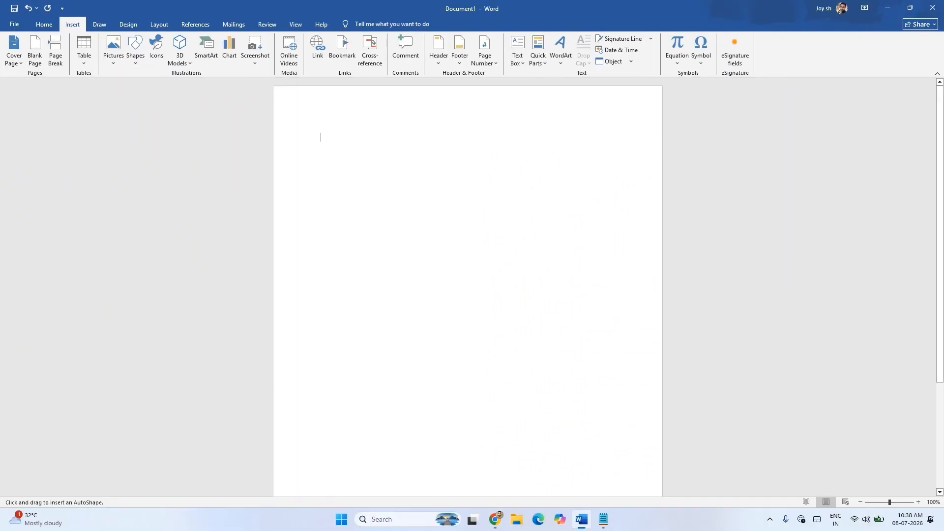
left_click_drag(320, 132, 433, 247)
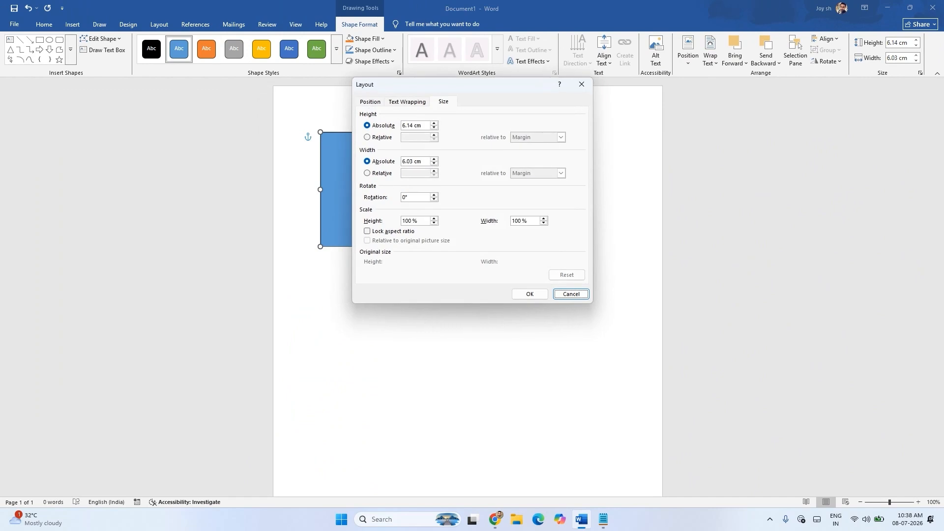
Step: Set the rectangle's height to 4.5 cm and width to 3.5 cm, and shift it slightly left on the page
left_click_drag(468, 84, 642, 101)
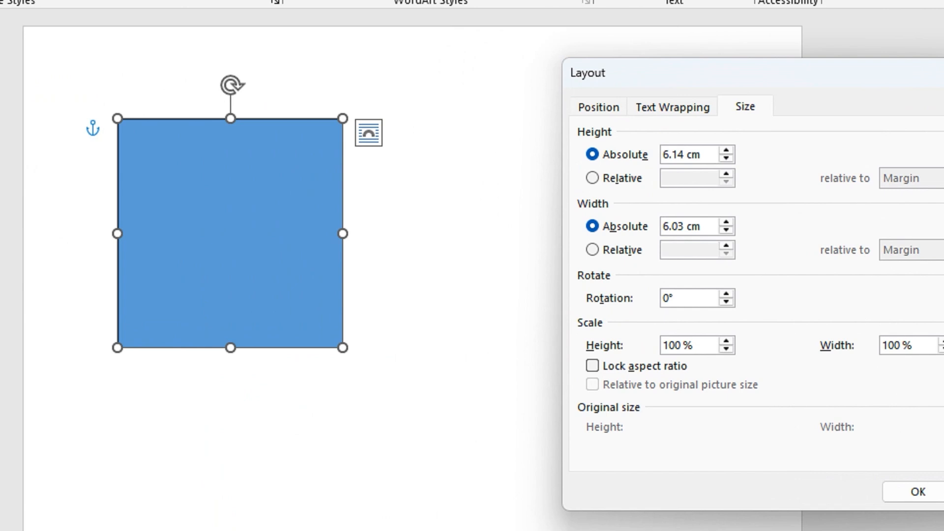
left_click_drag(685, 154, 662, 154)
type("4.5")
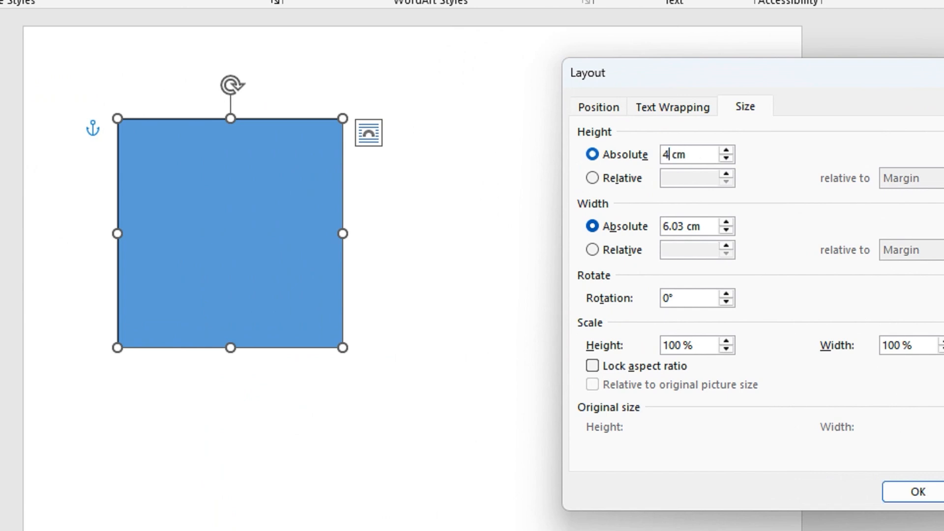
key("Tab")
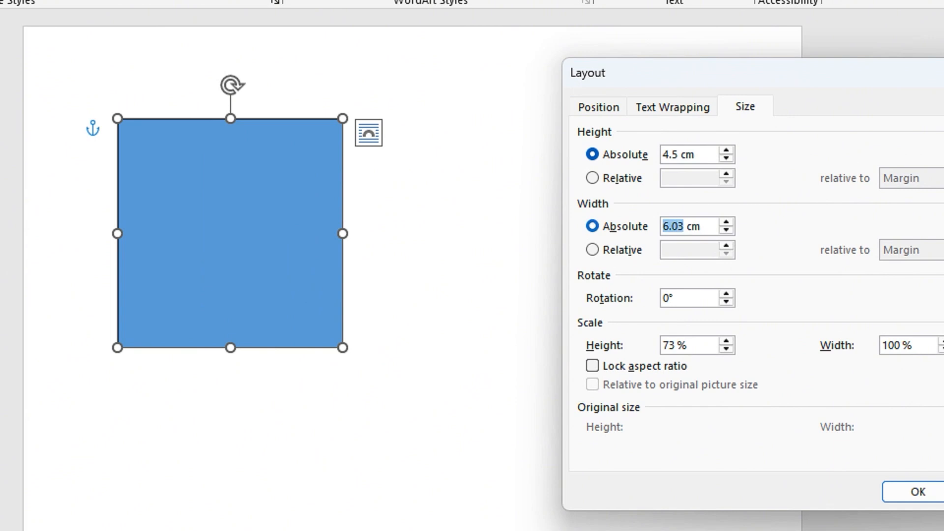
type("3.5")
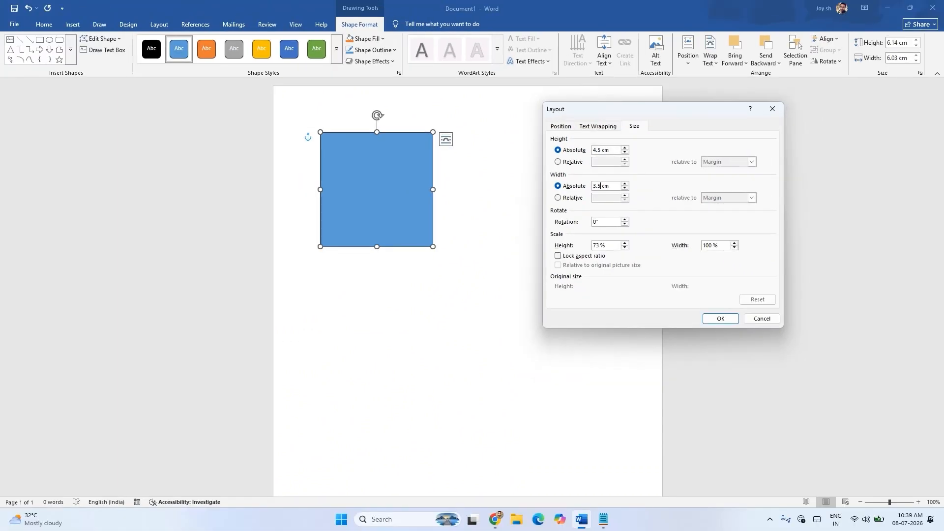
key("Return")
left_click_drag(364, 177, 347, 177)
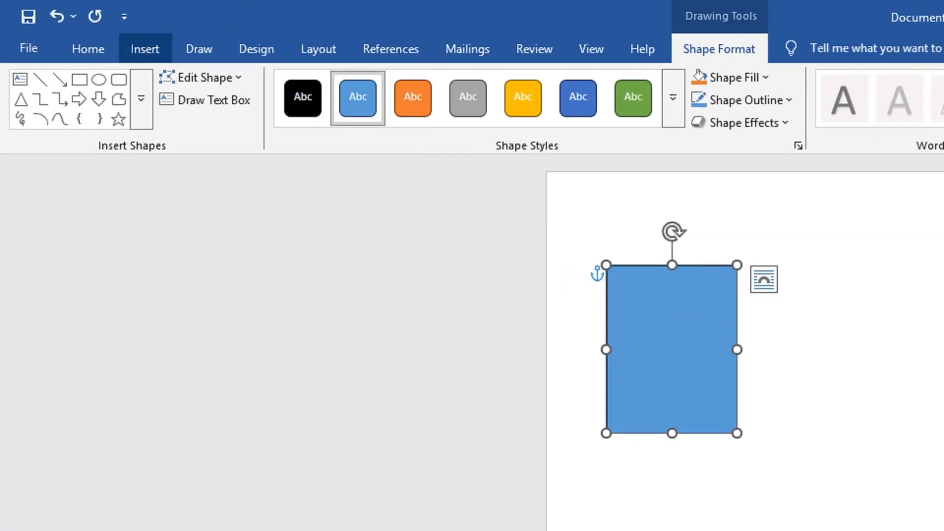
left_click(73, 24)
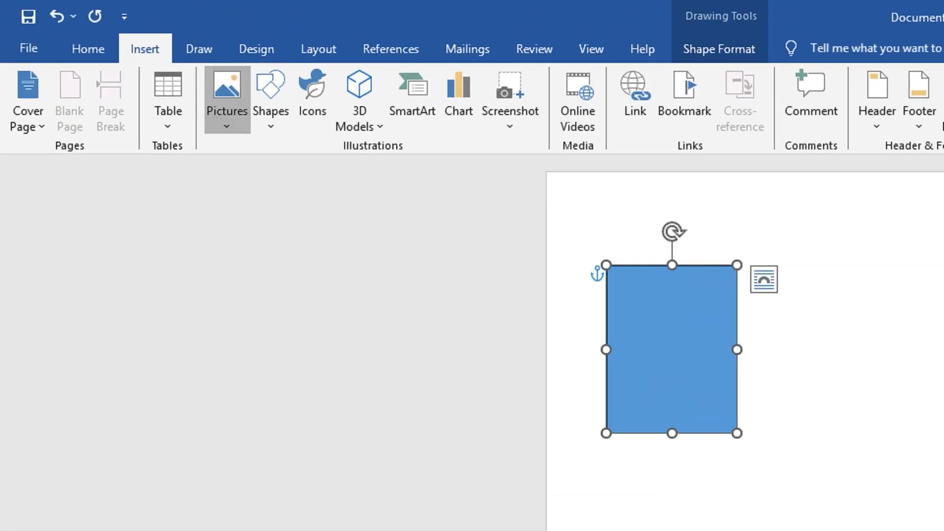
left_click(113, 52)
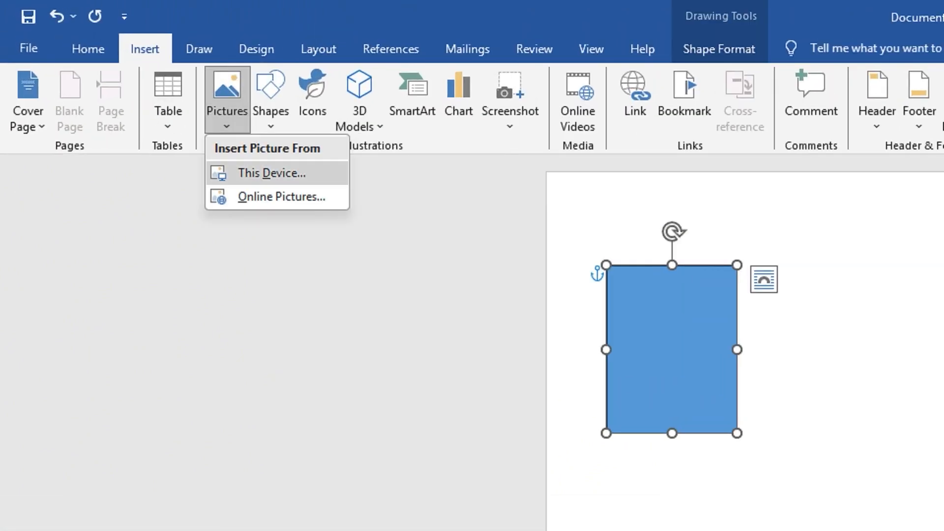
left_click(271, 172)
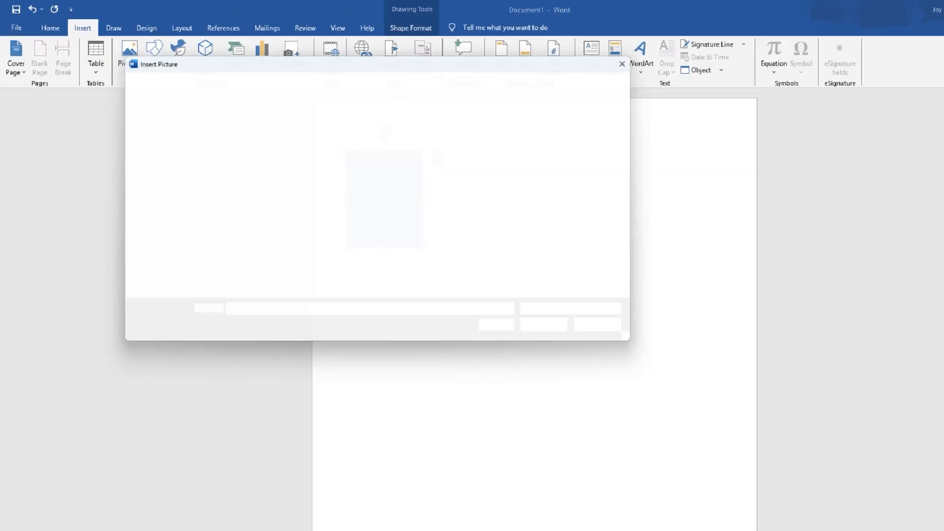
scroll(471, 222, "down", 10)
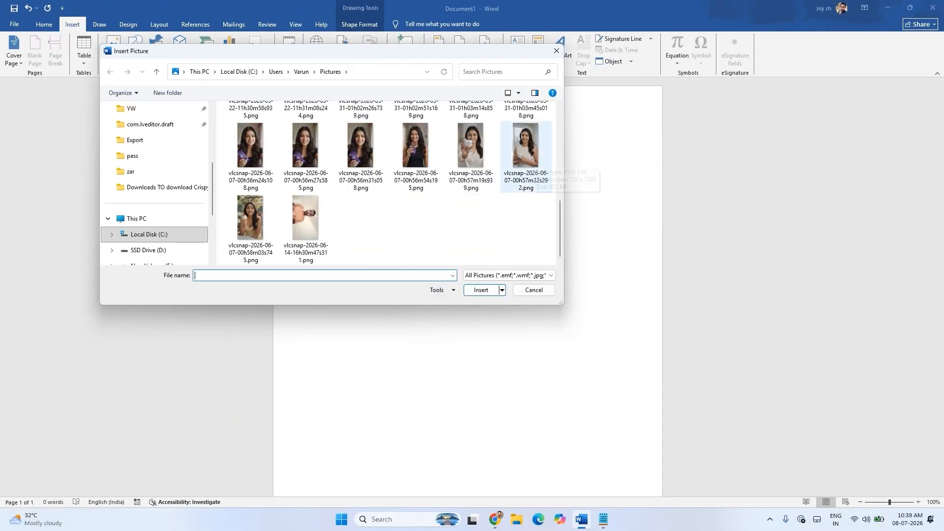
left_click(525, 147)
left_click(499, 289)
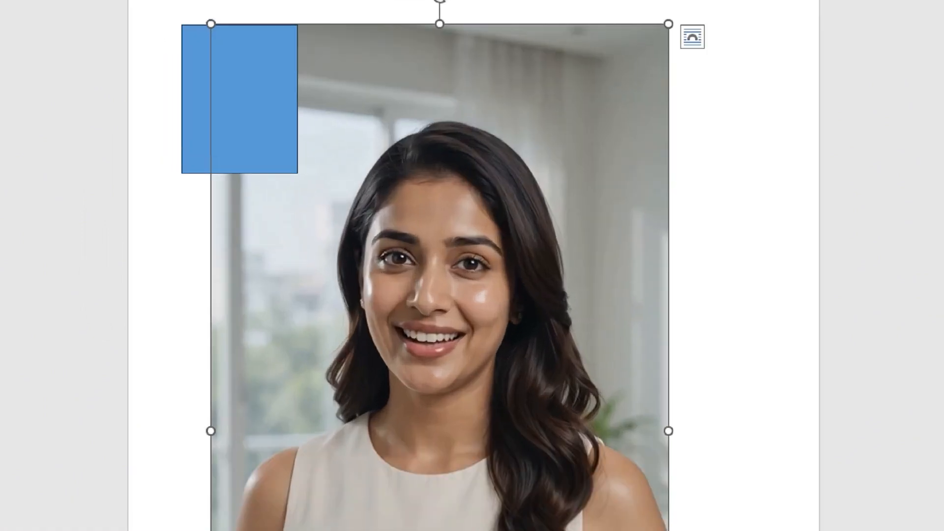
Step: Set the photo's text wrapping to In Front of Text and move it to the right of the blue rectangle
right_click(465, 259)
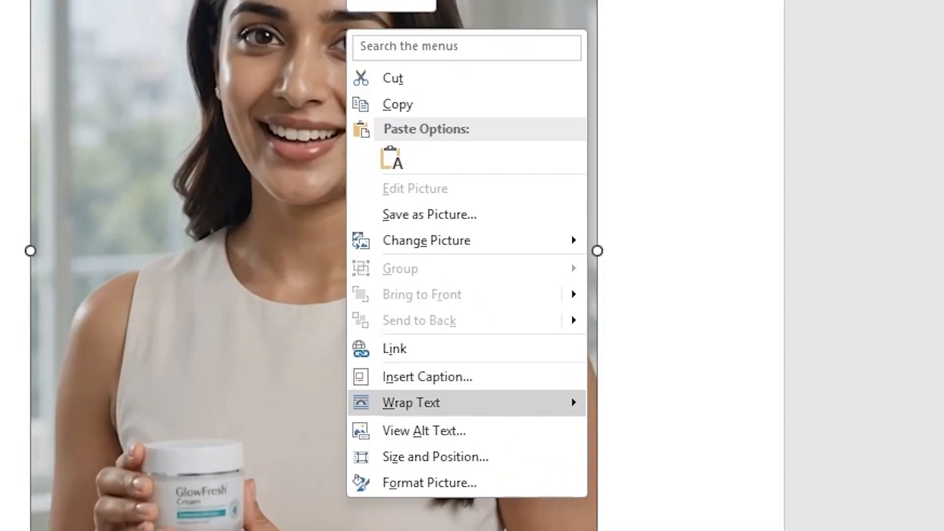
mouse_move(541, 430)
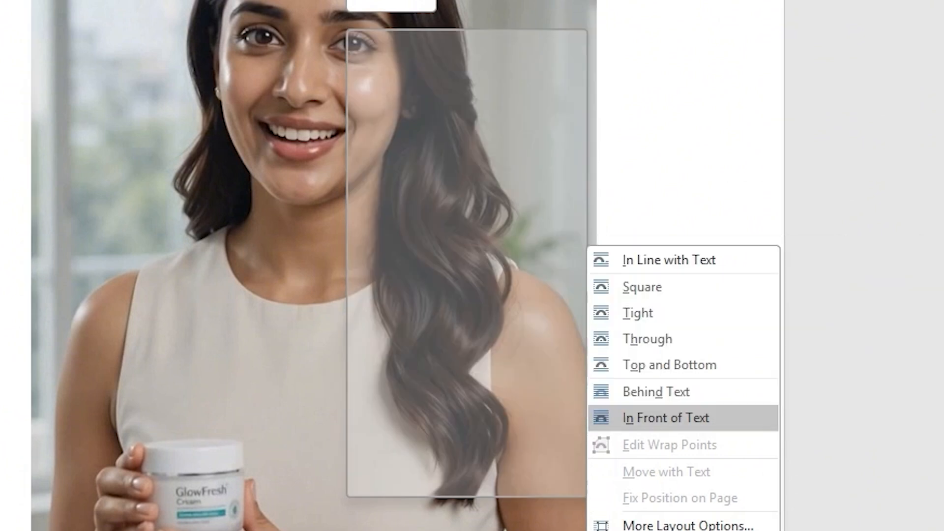
left_click(666, 417)
left_click_drag(448, 316, 529, 301)
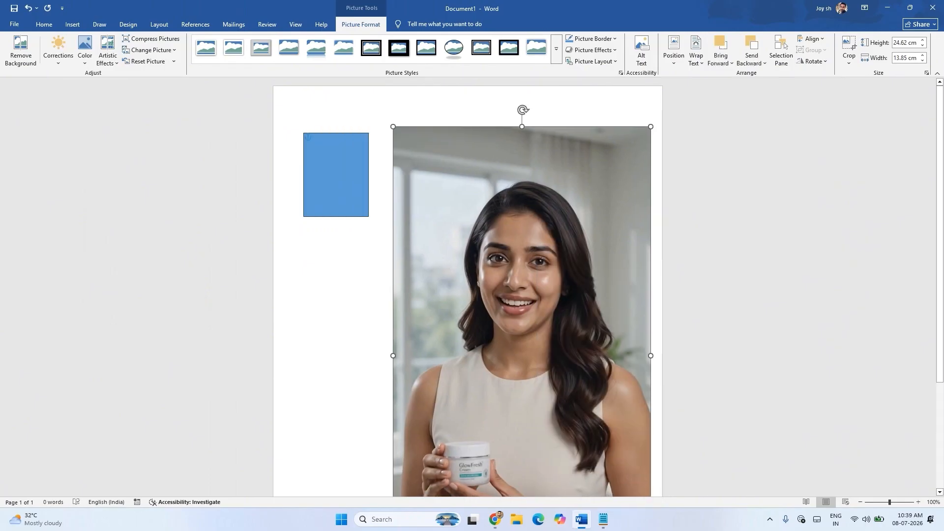
Step: Set the blue rectangle's text wrapping to In Front of Text and nudge the photo slightly up and left
left_click(336, 174)
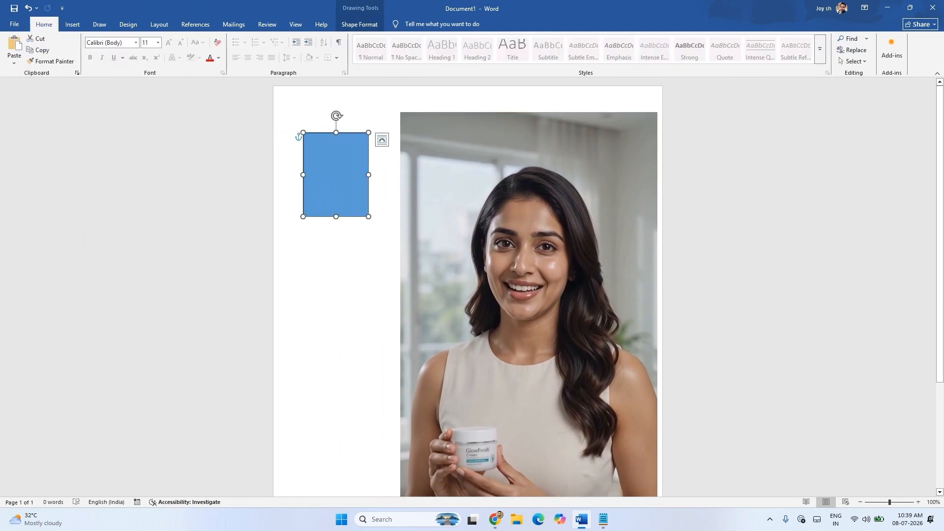
right_click(338, 160)
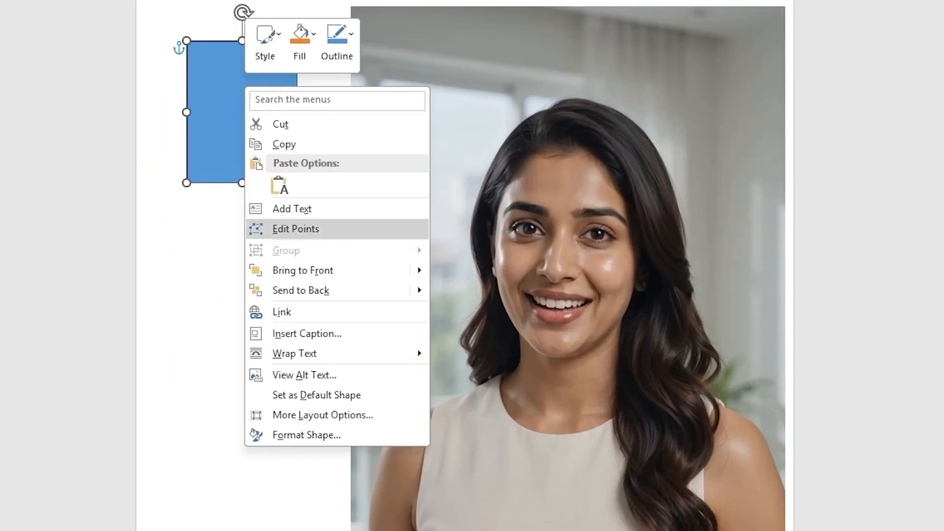
mouse_move(305, 354)
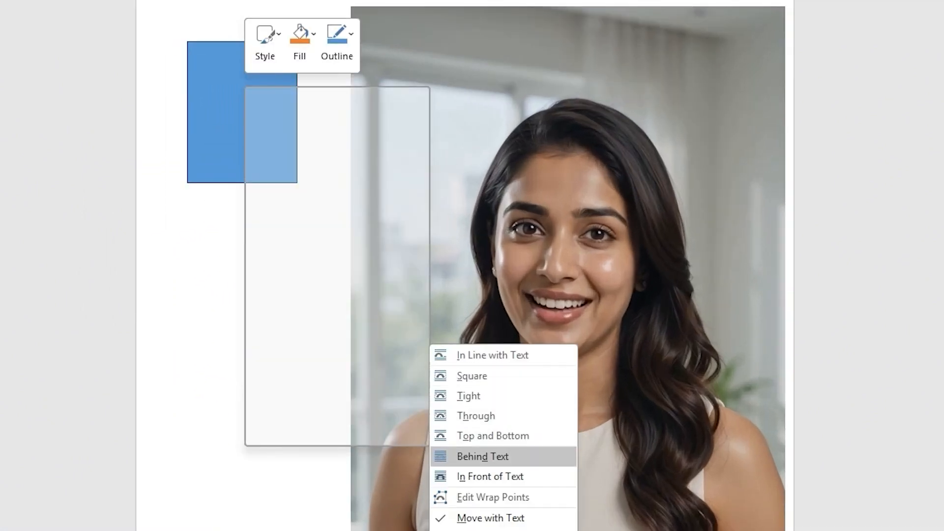
left_click(490, 477)
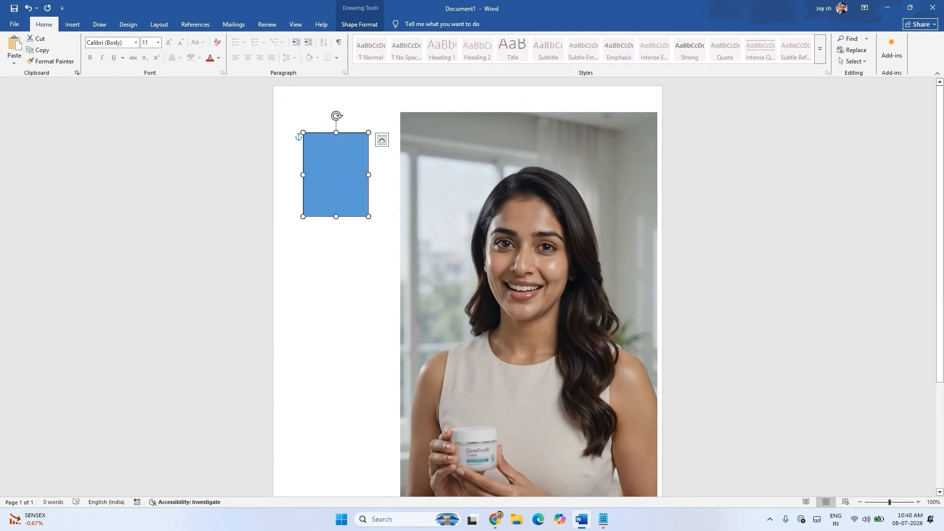
left_click(528, 295)
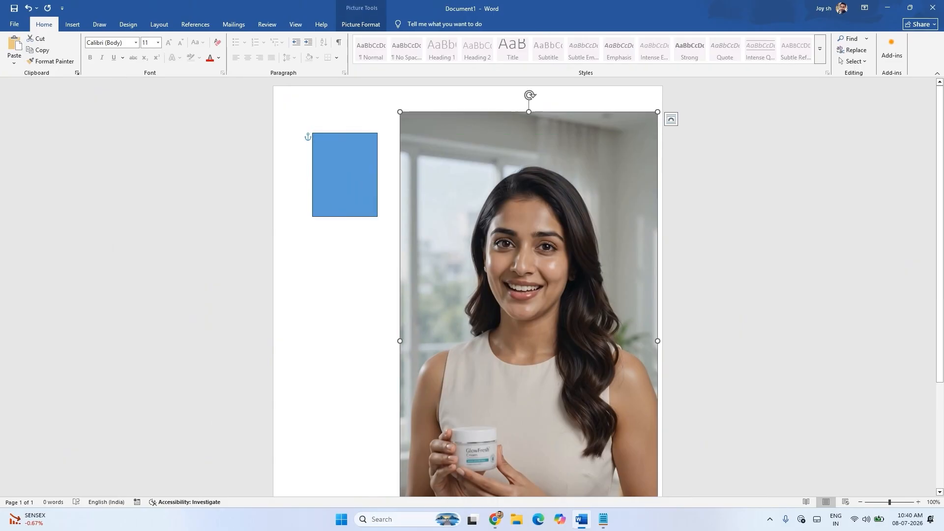
left_click_drag(529, 295, 521, 289)
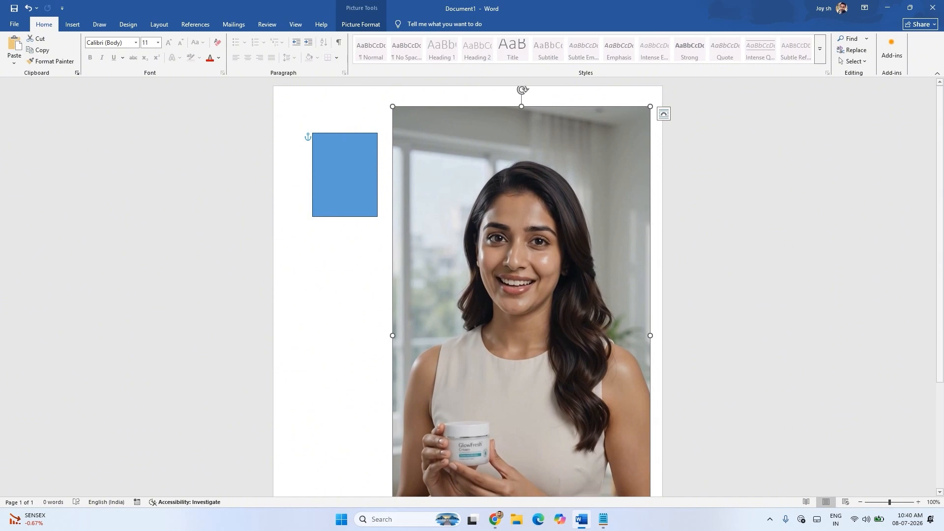
Step: Crop the photo from above and below to about 14 cm high, keeping the head and shoulders and excluding the cream jar
left_click(361, 25)
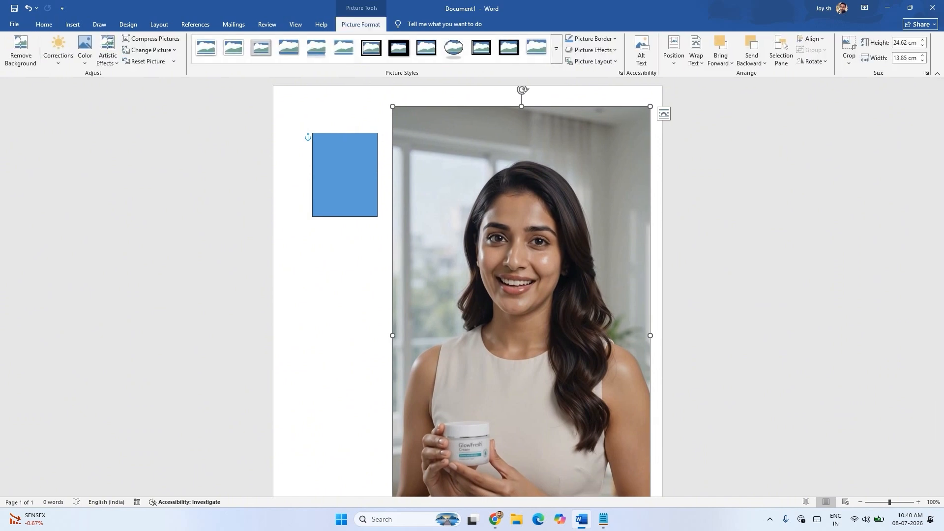
left_click(848, 59)
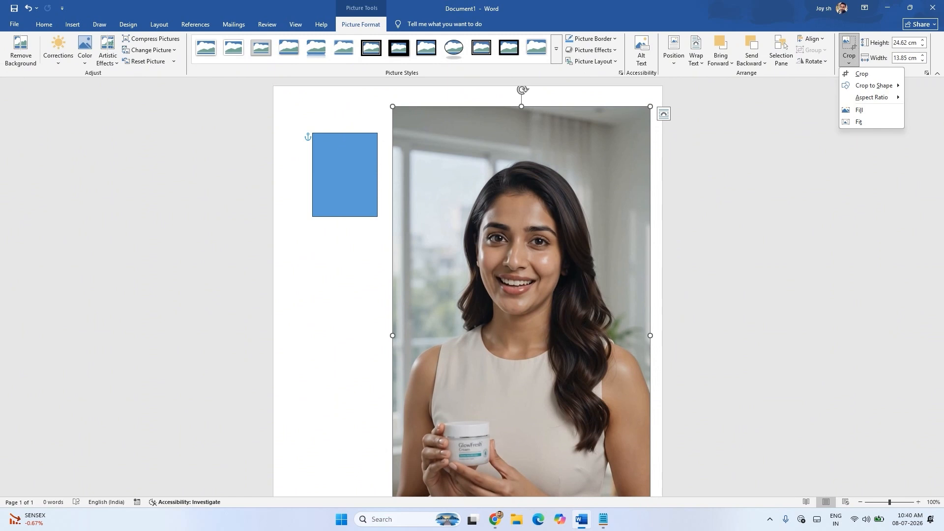
left_click(861, 74)
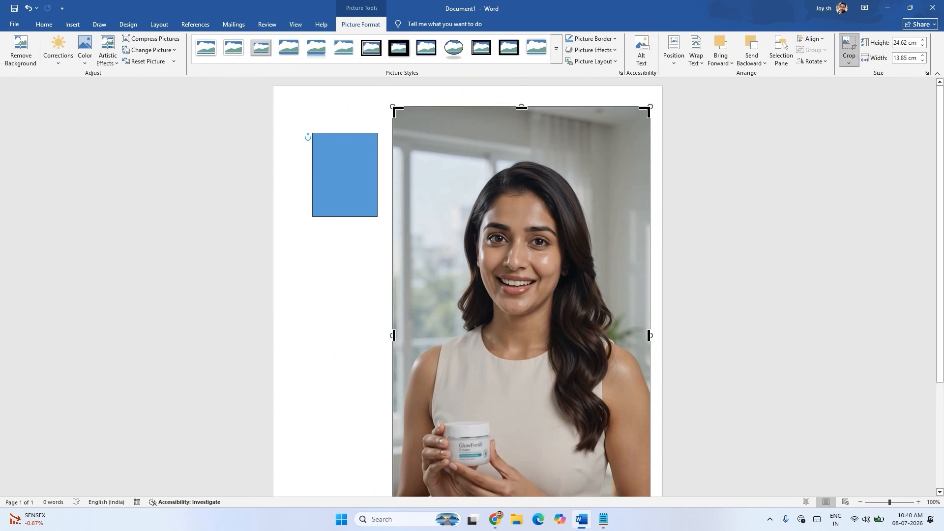
key("ctrl+z")
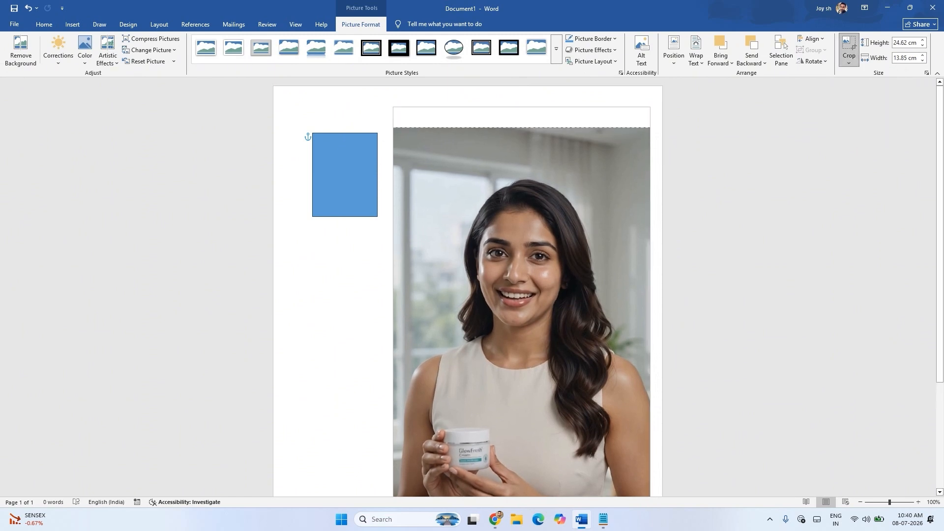
left_click_drag(521, 107, 521, 155)
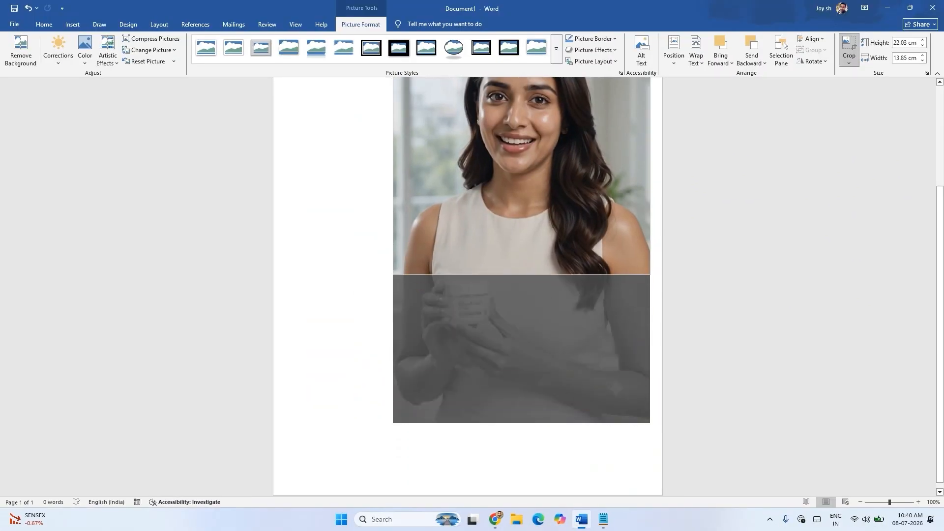
scroll(521, 285, "up", 5)
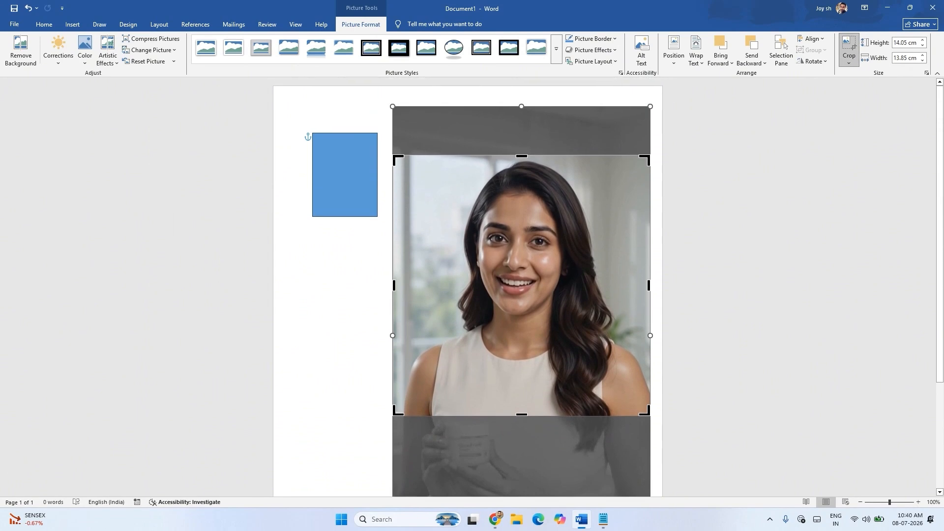
Step: Crop both sides of the photo to a width of about 10.8 cm around the woman and apply the crop
left_click_drag(394, 286, 413, 285)
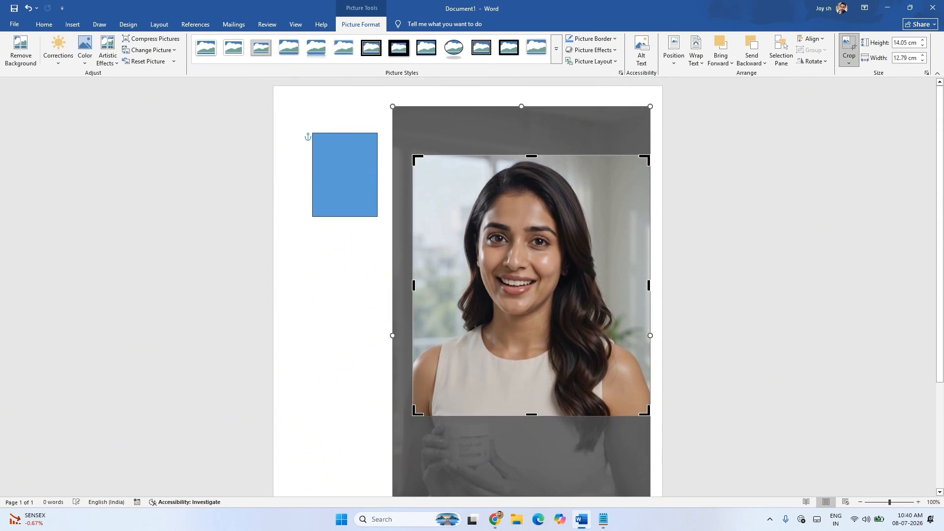
mouse_move(649, 285)
left_mouse_down()
mouse_move(618, 285)
mouse_move(642, 285)
left_mouse_up()
left_click_drag(414, 285, 426, 285)
left_click_drag(642, 285, 623, 286)
left_click(698, 288)
Step: Scale the cropped photo down to slightly smaller than the blue rectangle and place it directly beside the rectangle, tops aligned
left_click_drag(524, 285, 515, 278)
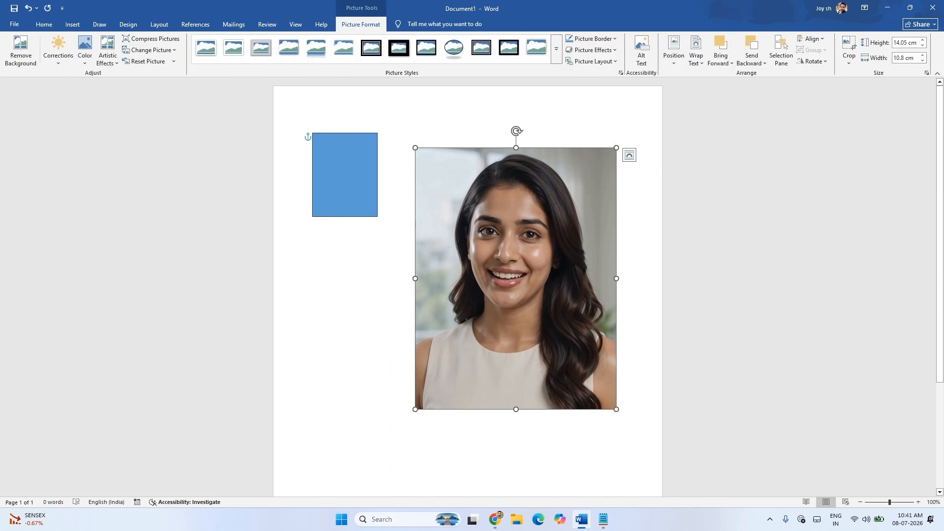
left_click_drag(616, 409, 470, 218)
left_click_drag(442, 182, 407, 168)
left_click(426, 256)
left_click(345, 175)
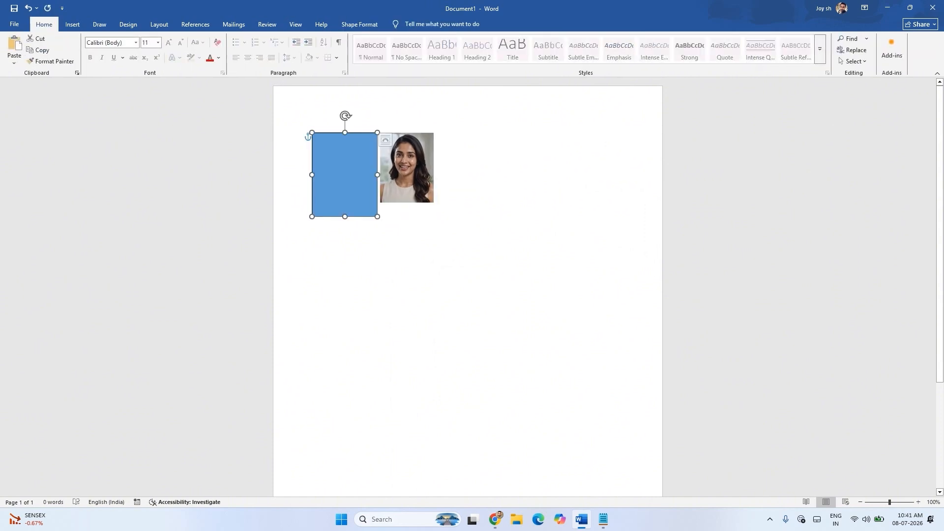
left_click(407, 168)
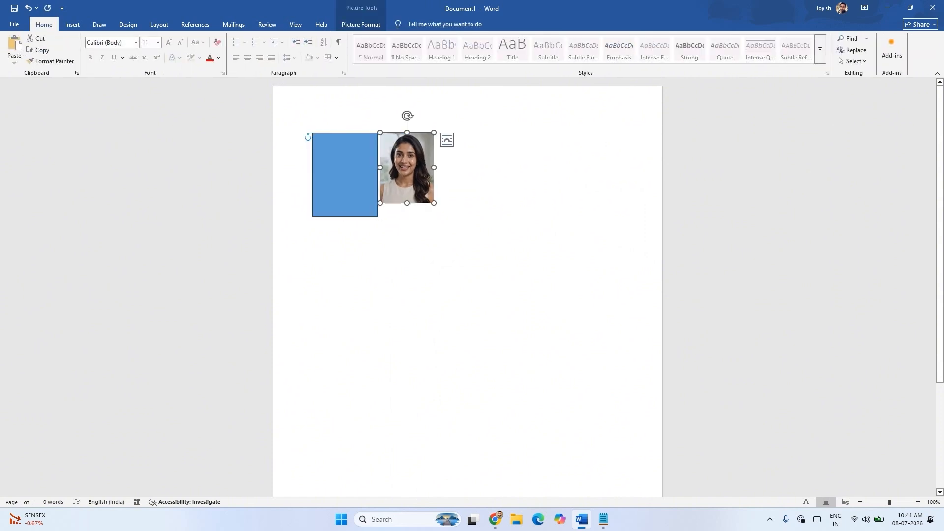
key("Escape")
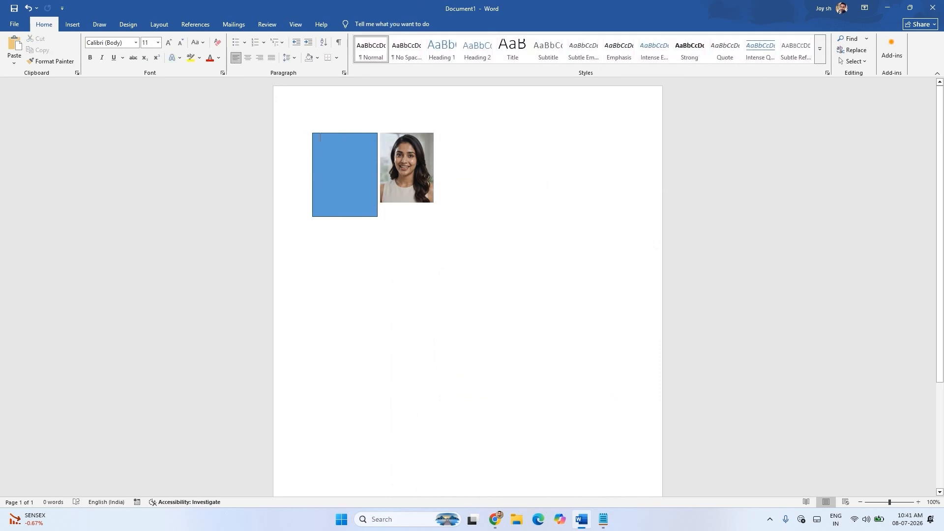
left_click(407, 168)
left_click(345, 176)
left_click(407, 168)
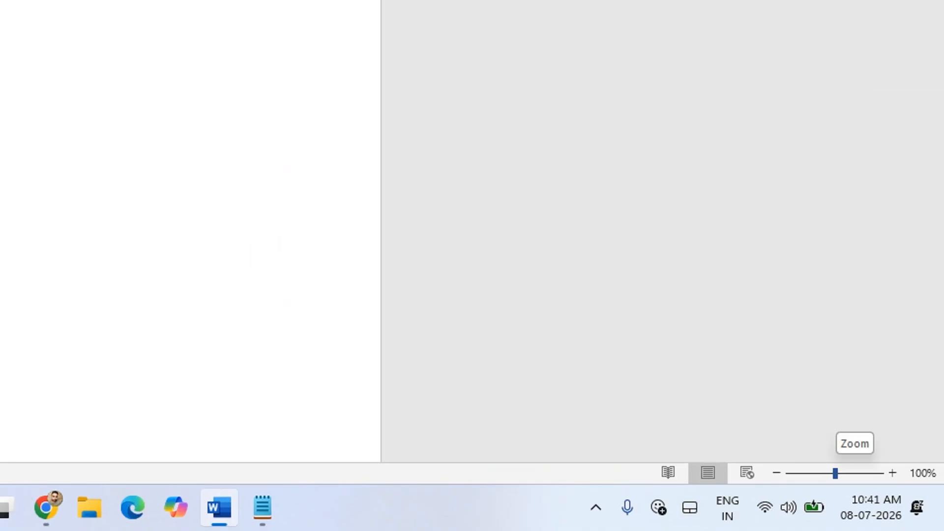
Step: Nudge the photo slightly closer to the blue rectangle and enlarge it proportionally until it matches the rectangle's height
mouse_move(835, 473)
left_mouse_down()
mouse_move(843, 473)
mouse_move(832, 473)
left_mouse_up()
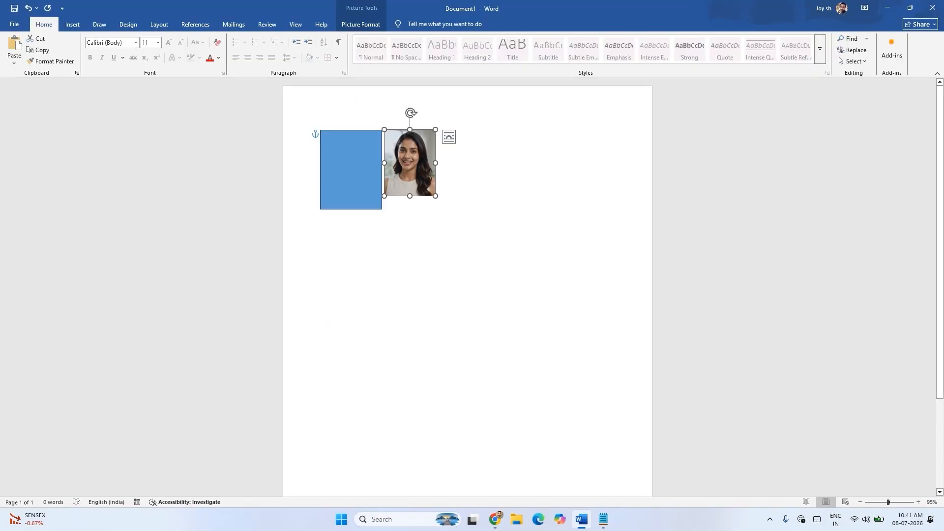
scroll(468, 286, "up", 19)
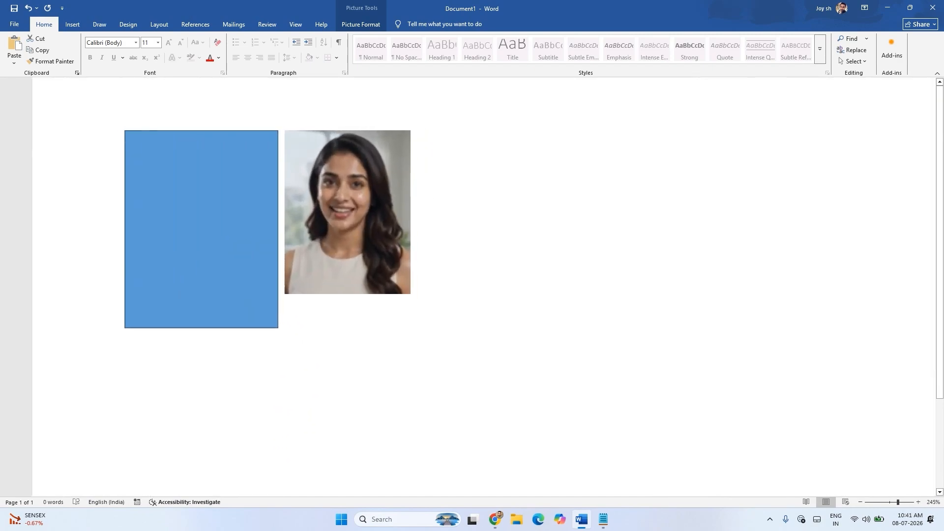
scroll(468, 287, "up", 2)
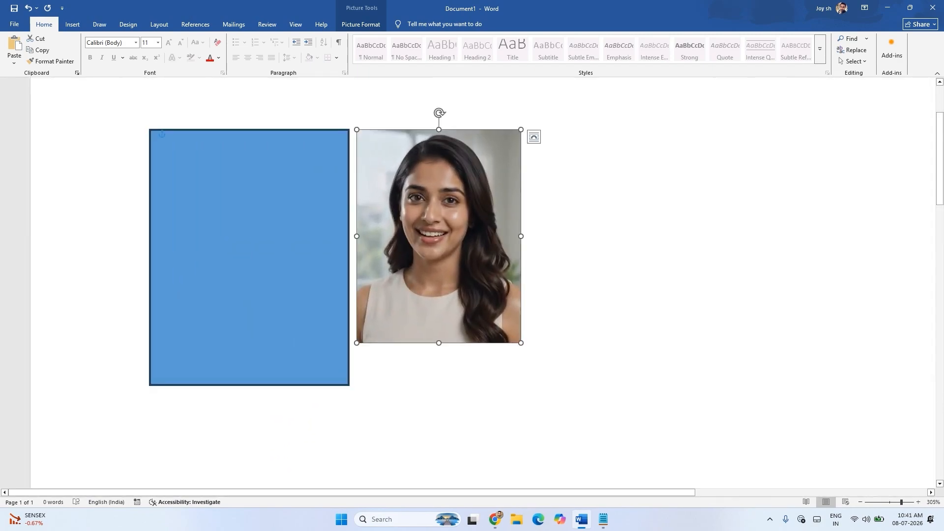
key("Left")
left_click_drag(518, 343, 552, 387)
left_click(290, 285)
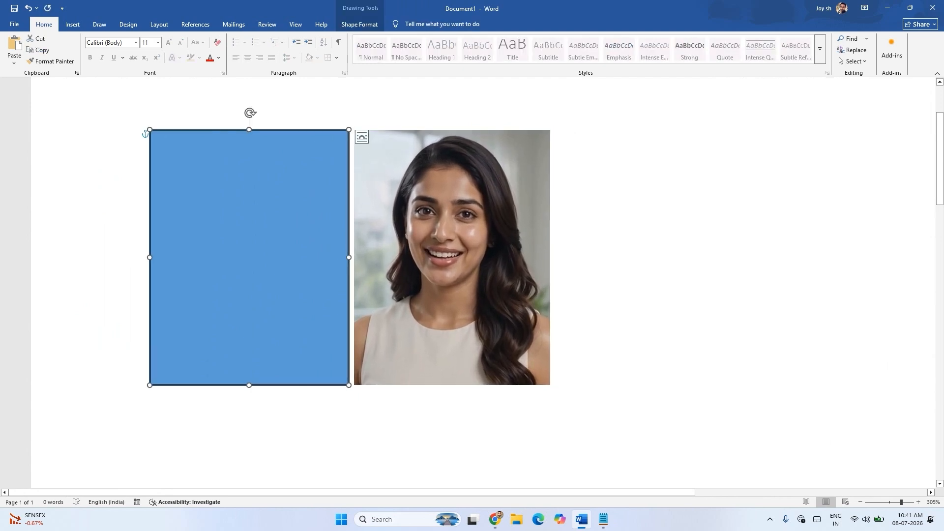
left_click(443, 266)
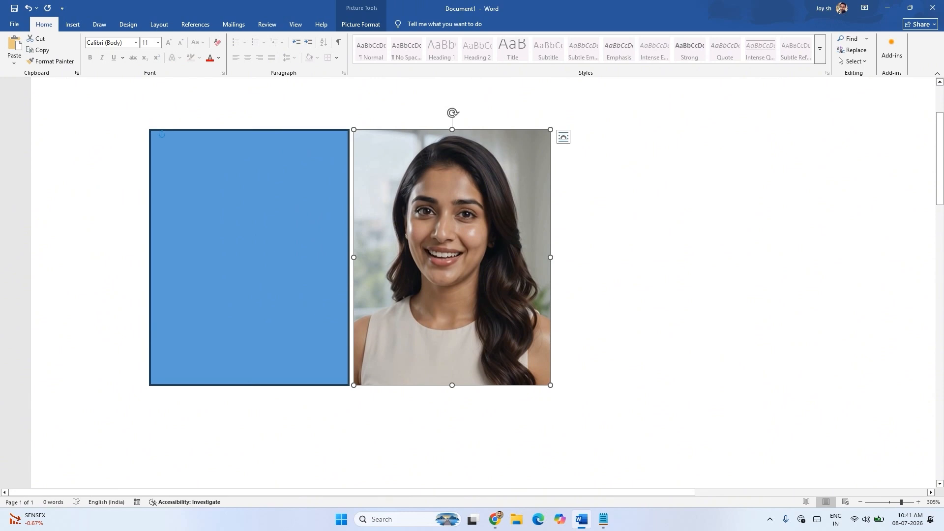
Step: Move the photo directly below the blue rectangle, with their left edges aligned, to compare their widths
scroll(452, 256, "down", 1)
scroll(452, 255, "up", 1)
scroll(452, 256, "down", 1)
left_click_drag(453, 256, 362, 430)
scroll(363, 256, "down", 4)
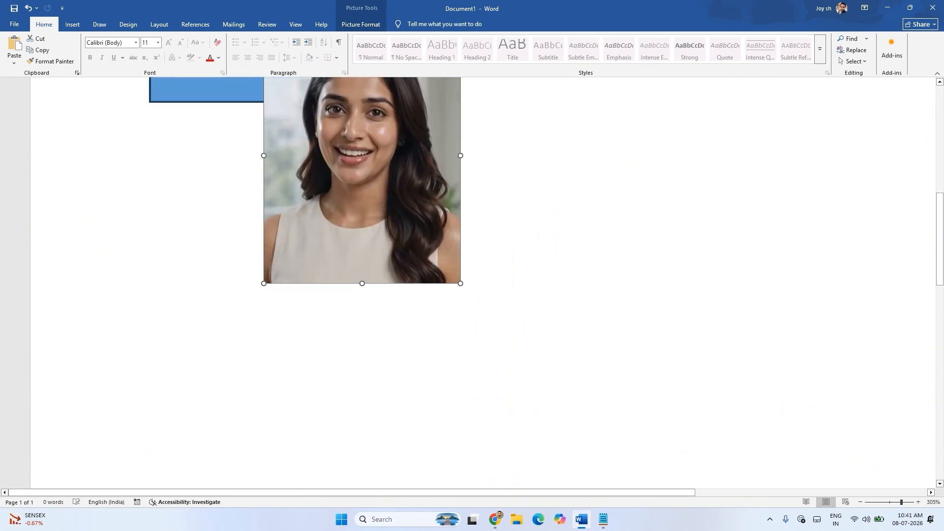
scroll(363, 256, "up", 3)
scroll(362, 256, "down", 4, "ctrl")
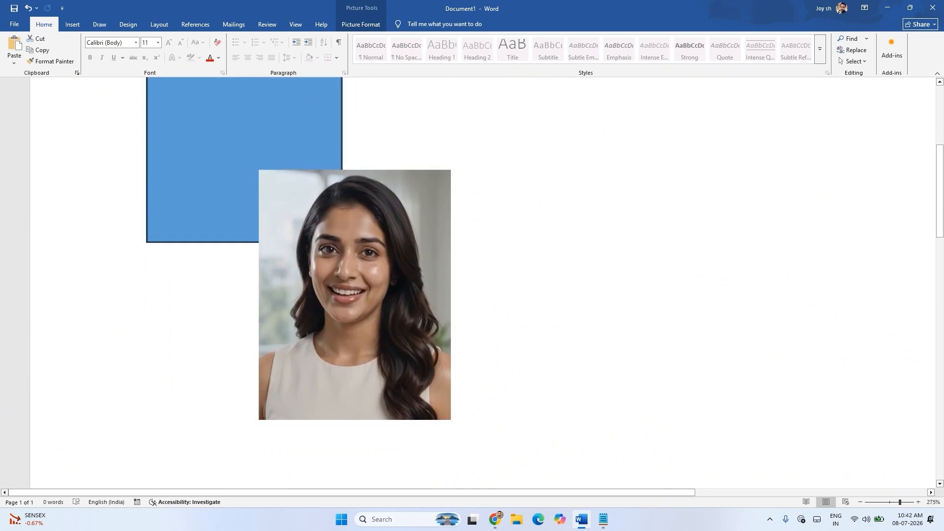
left_click_drag(312, 280, 214, 348)
left_click(422, 295)
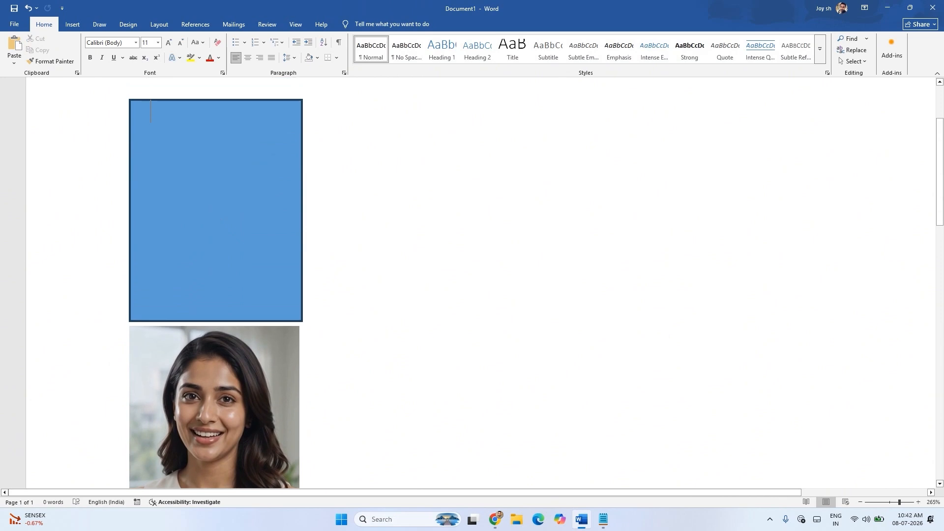
Step: Fine-tune the photo's position so it sits just under the blue rectangle with only a thin gap
scroll(423, 295, "down", 2)
left_click(295, 321)
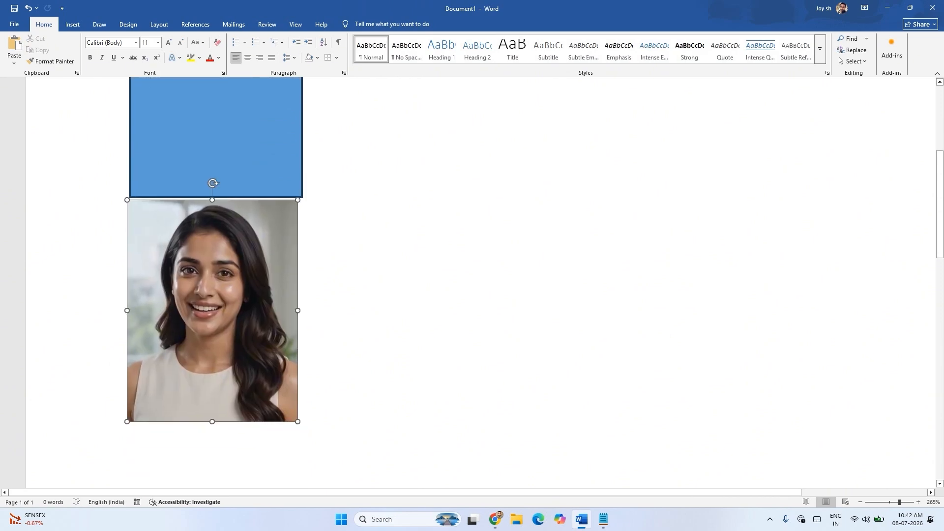
left_click_drag(295, 320, 296, 321)
left_click(422, 295)
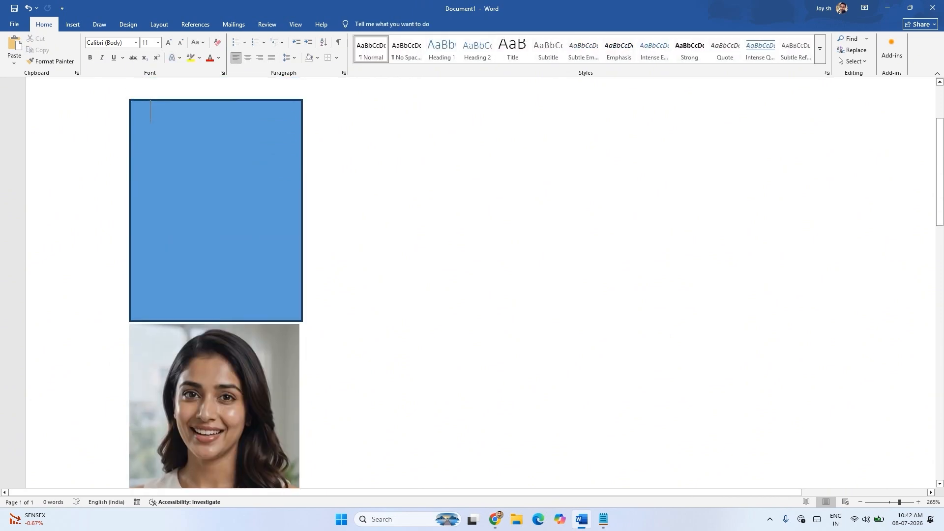
scroll(422, 295, "down", 1)
scroll(221, 276, "down", 3)
Step: Enlarge the photo proportionally from its lower-right corner until its width matches the blue rectangle's
left_click(221, 275)
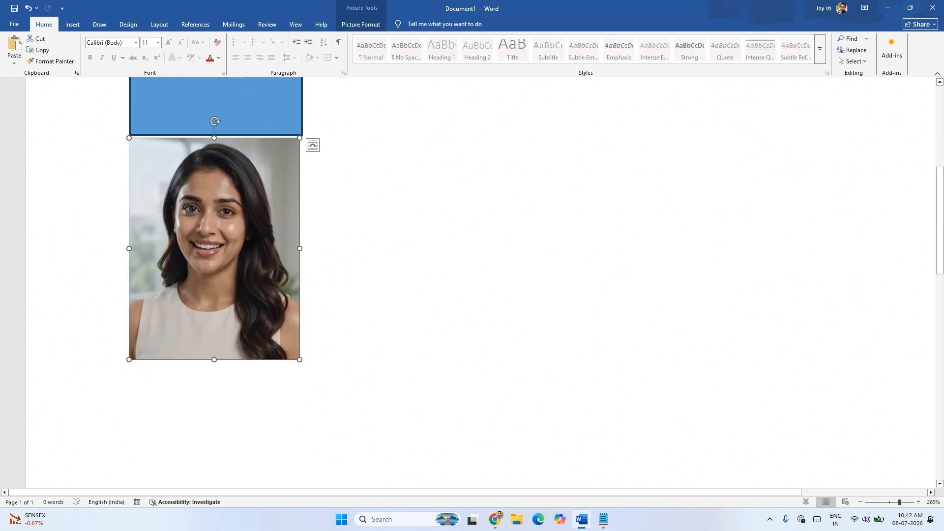
left_click_drag(300, 360, 303, 364)
left_click(422, 315)
scroll(423, 315, "down", 3)
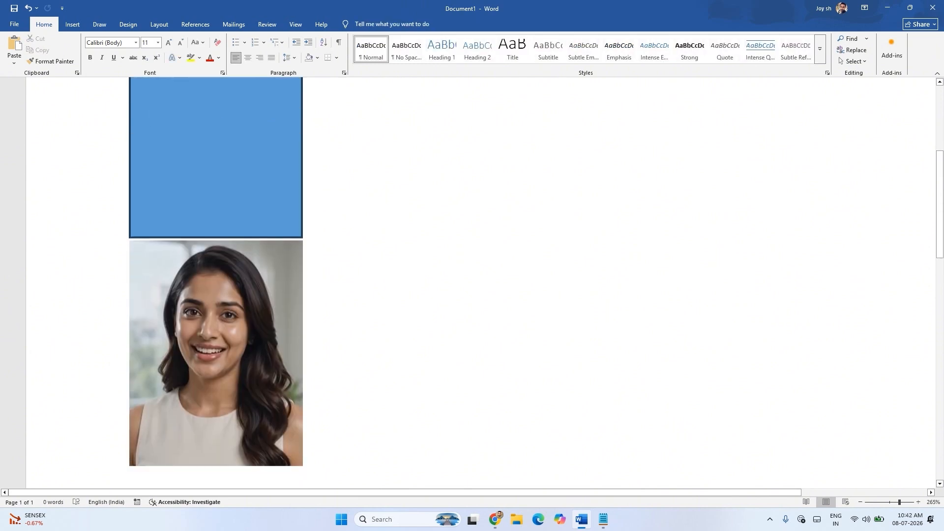
left_click(222, 305)
scroll(221, 305, "down", 4)
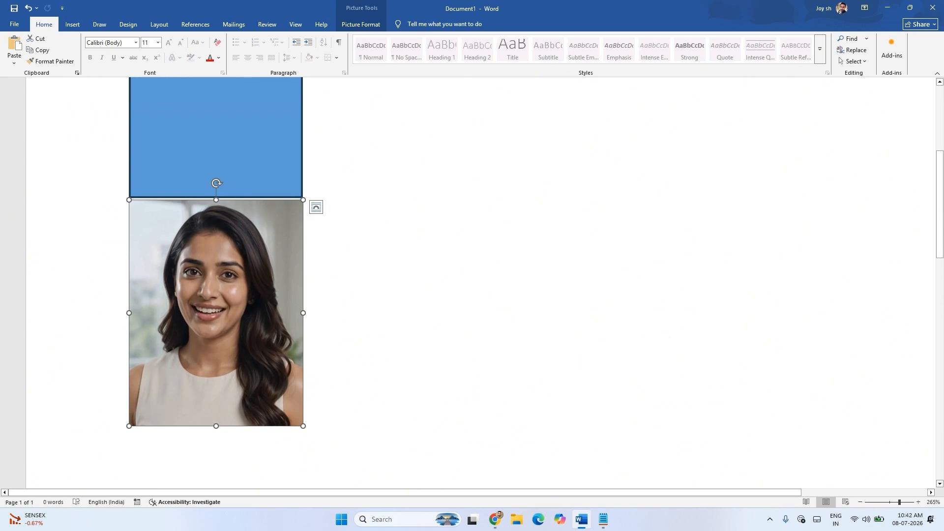
Step: Delete the blue reference rectangle and move the photo to the upper-left part of the page
scroll(222, 305, "down", 10, "ctrl")
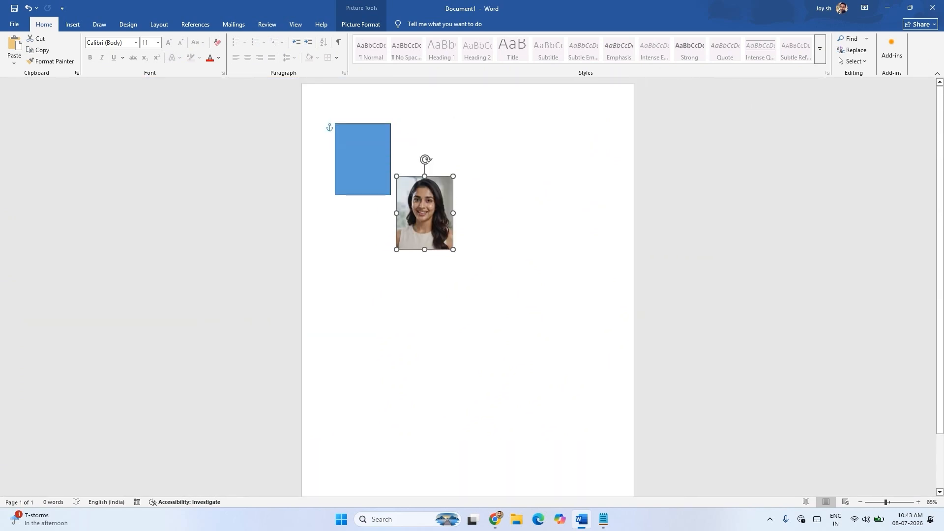
scroll(467, 287, "up", 1)
left_click(350, 170)
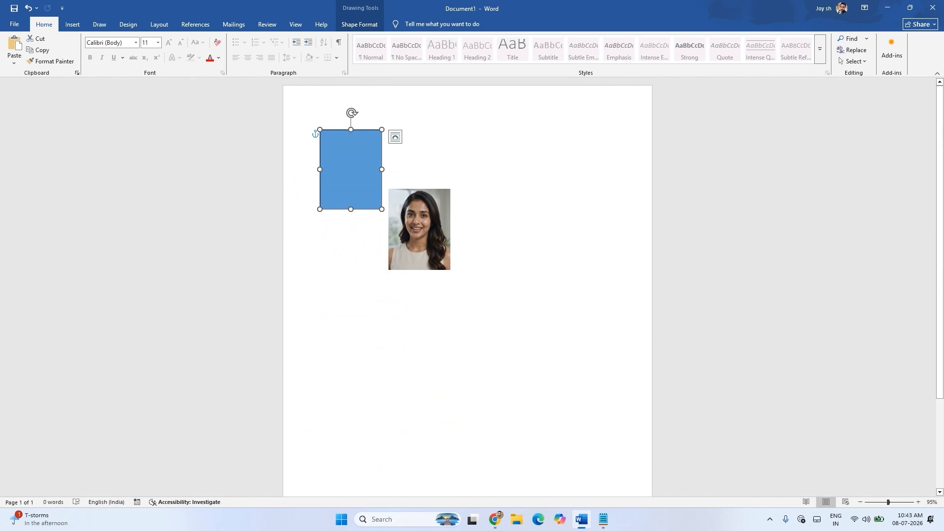
key("Delete")
left_click_drag(419, 229, 333, 156)
left_click_drag(334, 165, 332, 170)
left_click(327, 134)
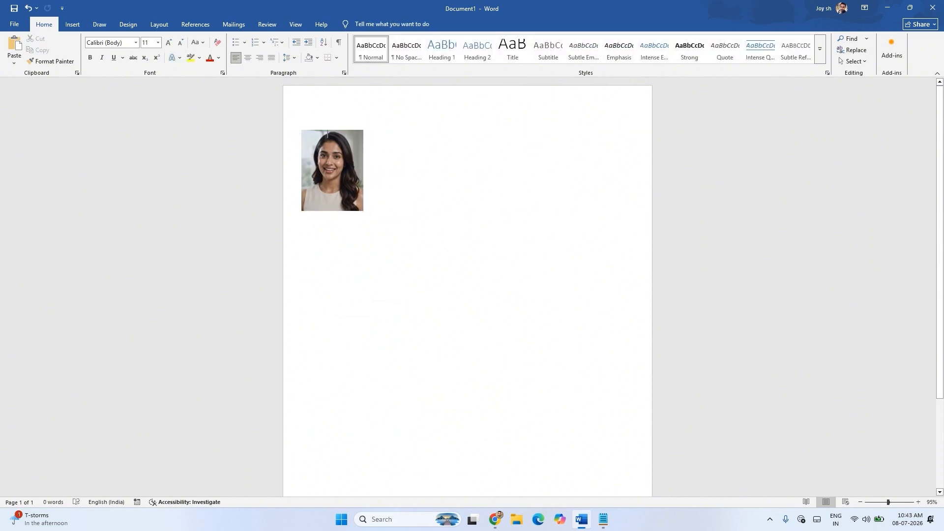
left_click(327, 134)
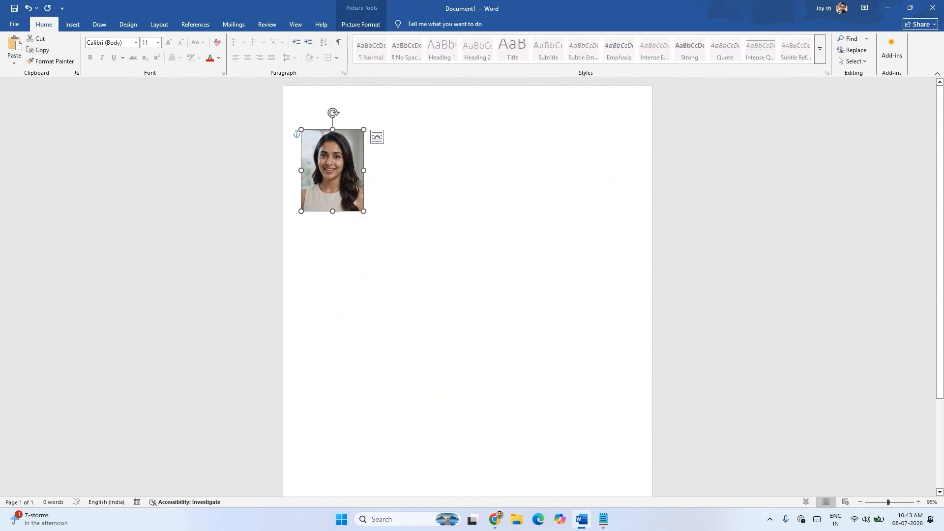
left_click(327, 134)
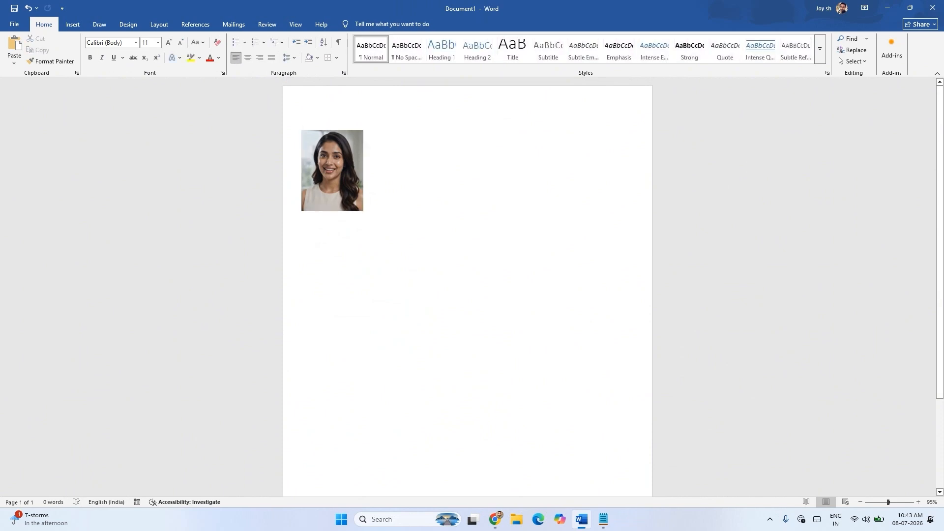
Step: Duplicate the photo across the page to form a row of five evenly spaced copies with their tops aligned
left_click(332, 170)
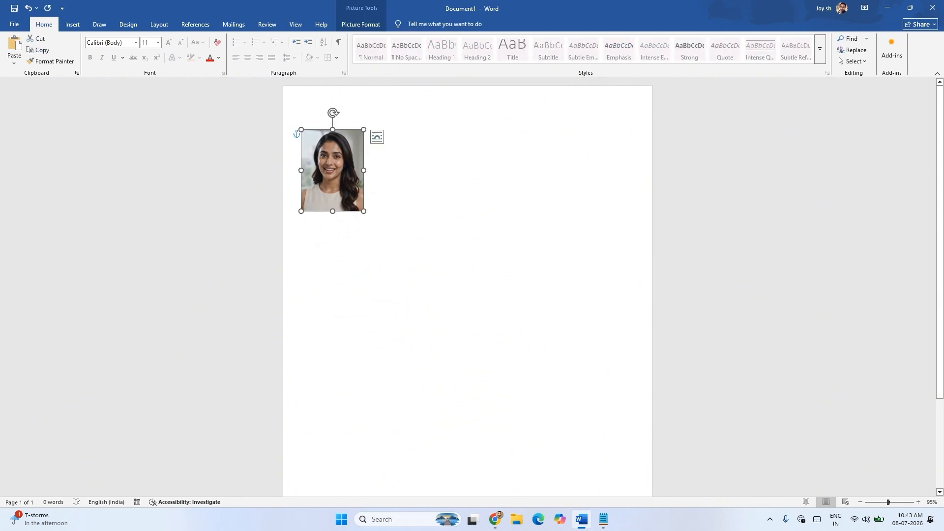
left_click_drag(333, 170, 613, 170)
left_click_drag(533, 170, 541, 170)
left_click_drag(464, 170, 476, 170)
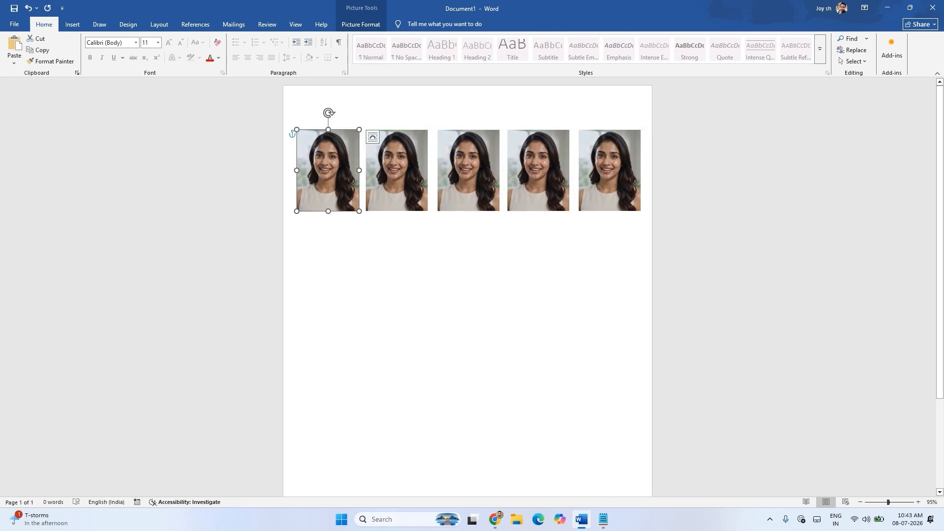
Step: Select all five photos and duplicate the row beneath itself three times to make four rows
left_click(397, 170, "ctrl")
left_click(469, 170, "ctrl")
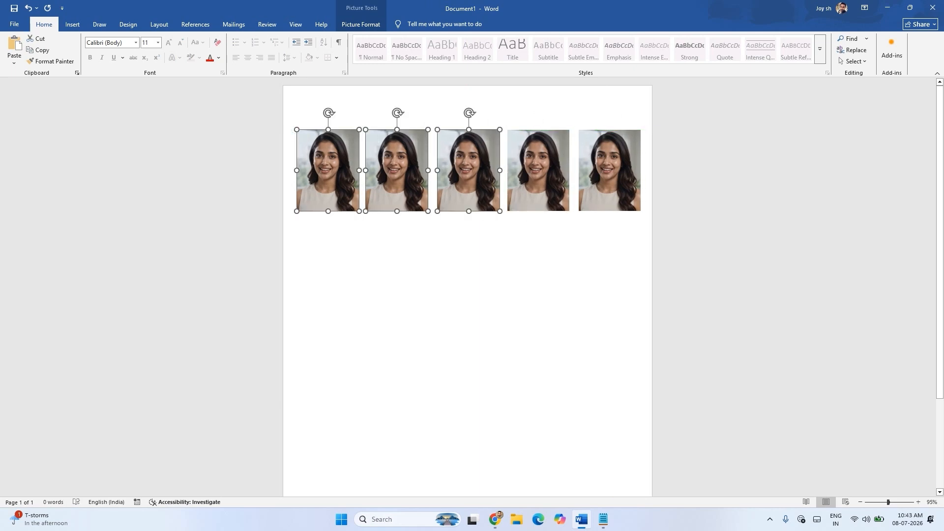
left_click(538, 170, "ctrl")
left_click(609, 170, "ctrl")
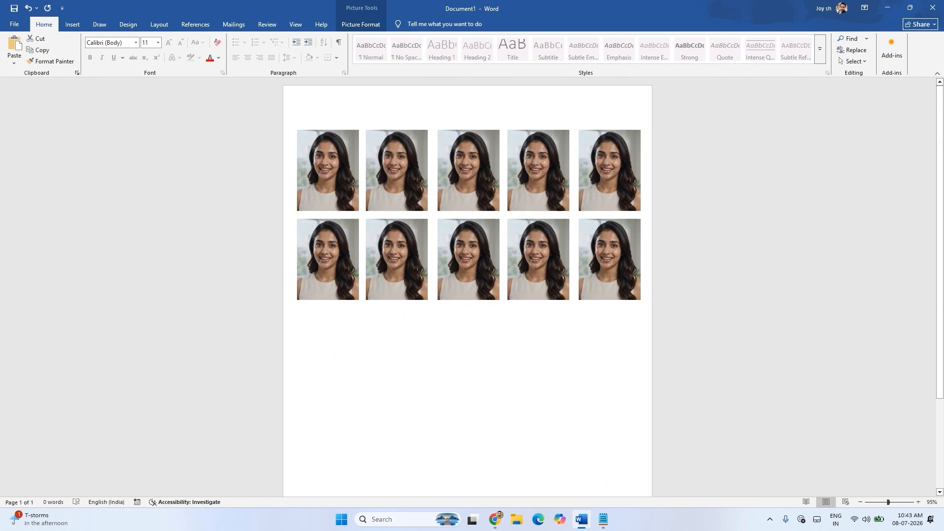
key("ctrl+v")
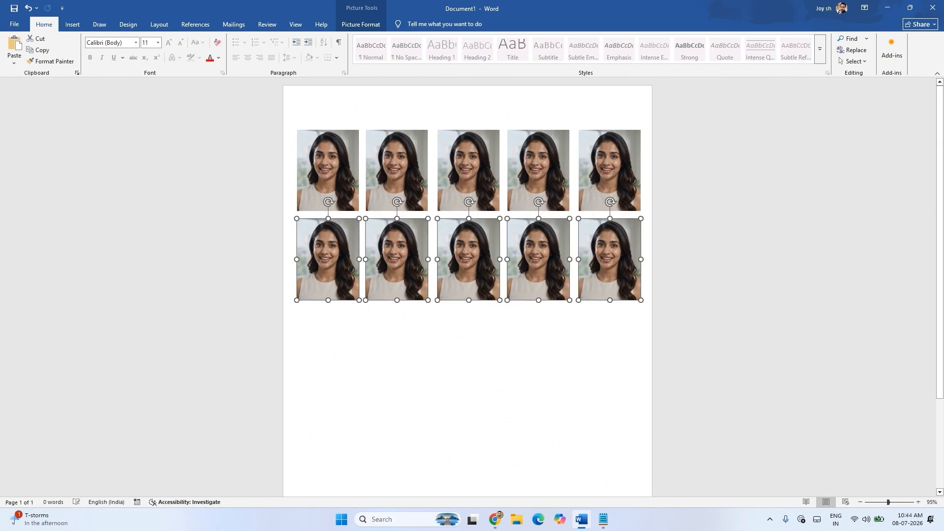
key("ctrl+v")
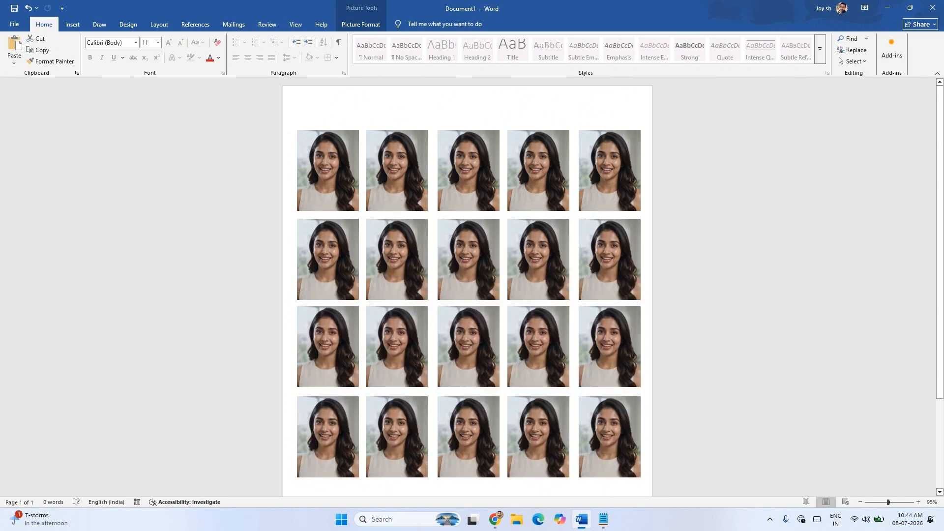
Step: Add a fifth row of five photos below the fourth and check the layout of the whole page
scroll(467, 287, "down", 4)
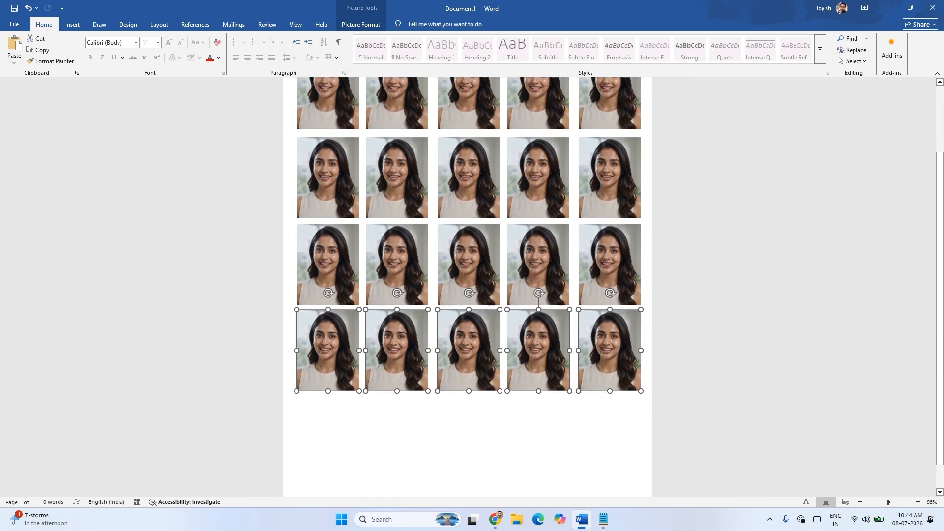
key("ctrl+v")
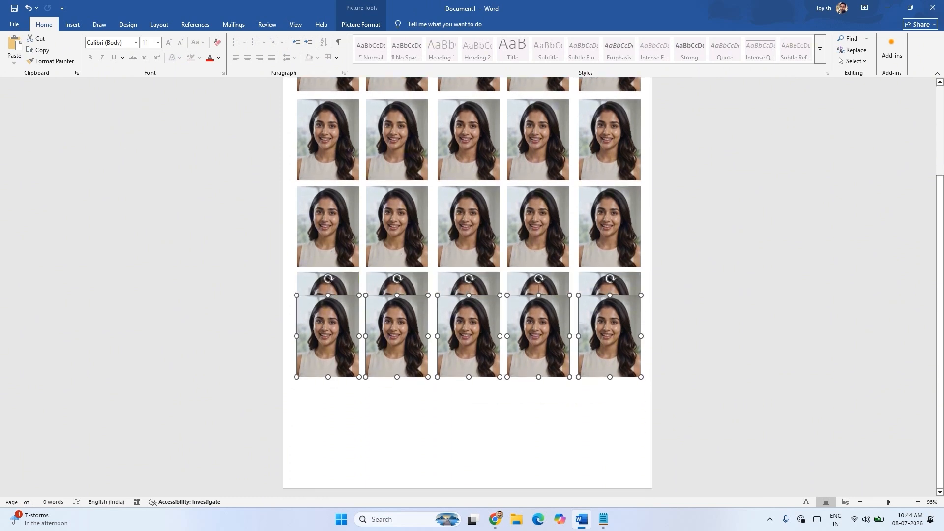
scroll(467, 287, "up", 2)
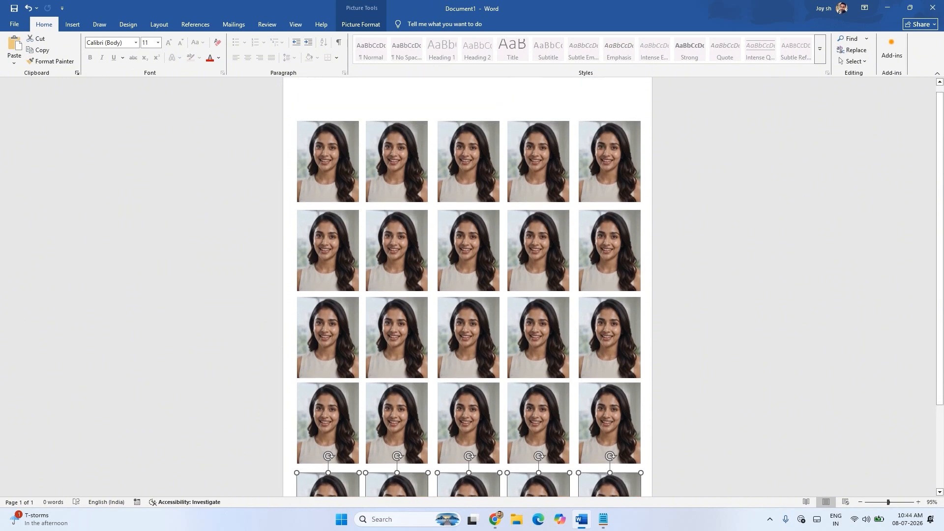
scroll(467, 287, "down", 3)
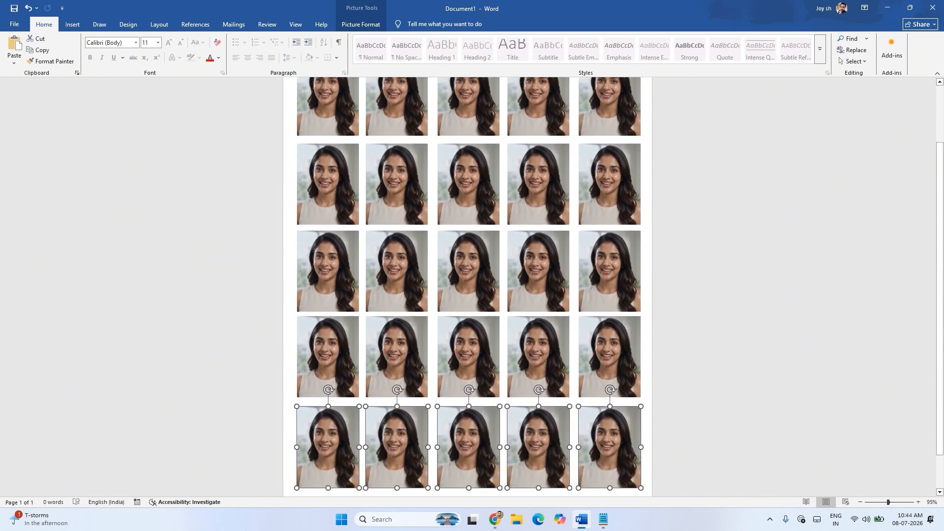
scroll(468, 287, "up", 2)
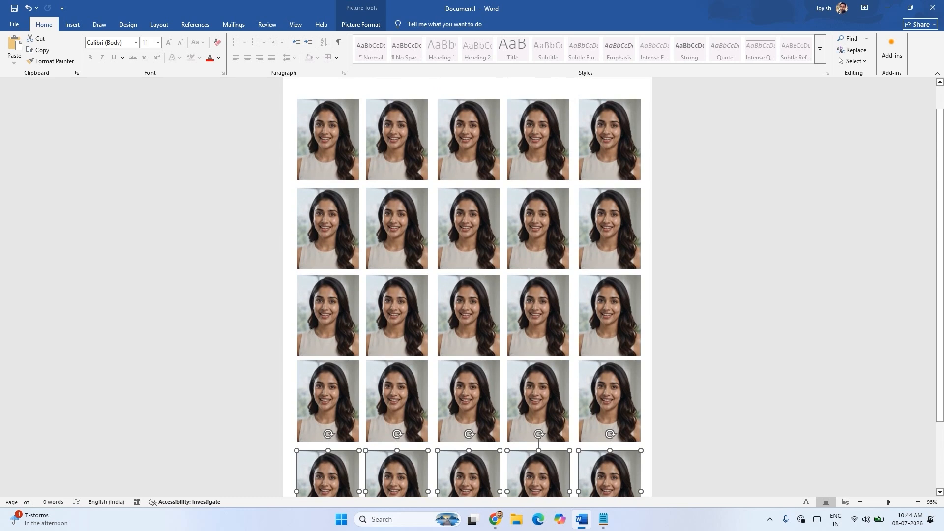
scroll(468, 286, "up", 1)
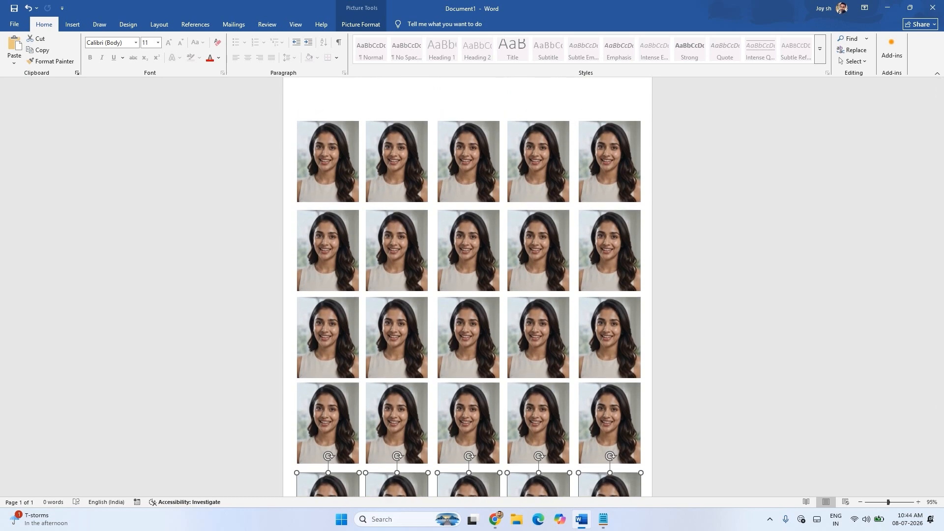